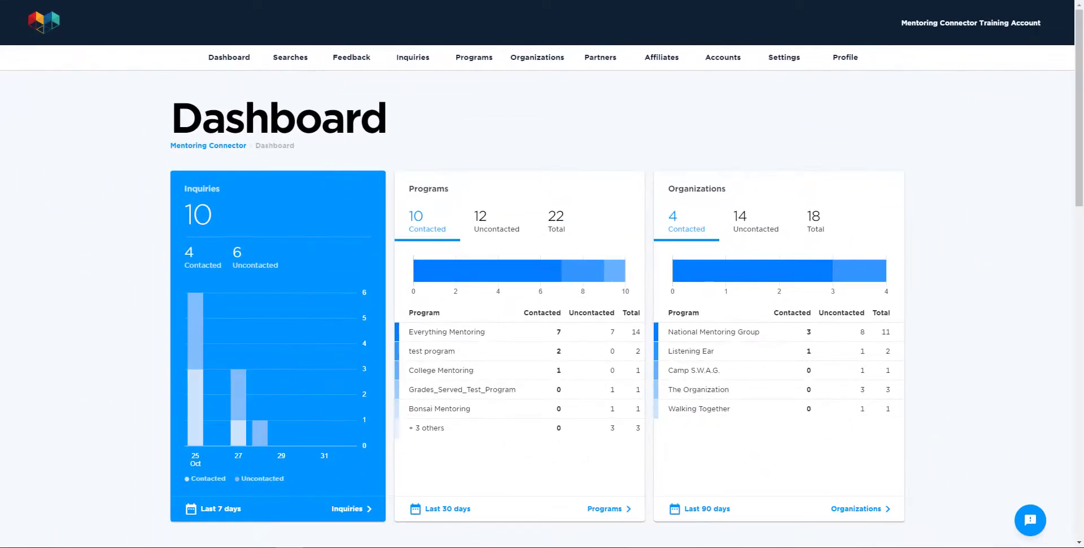
Open the Programs list and filter it by date with Last Week, Last Month and finally All Time
{"action": "left_click", "coordinate": [478, 65]}
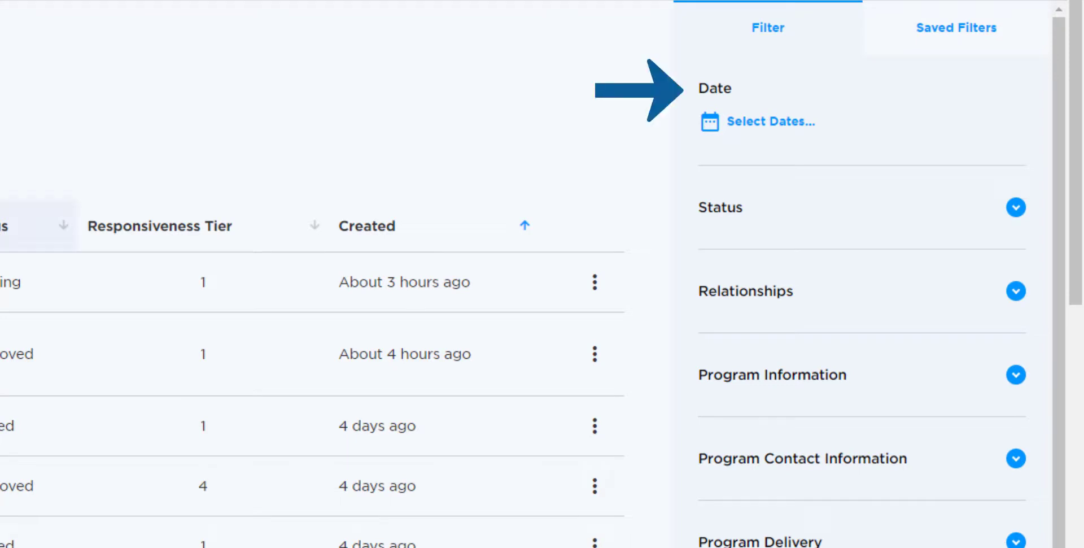
{"action": "left_click", "coordinate": [756, 125]}
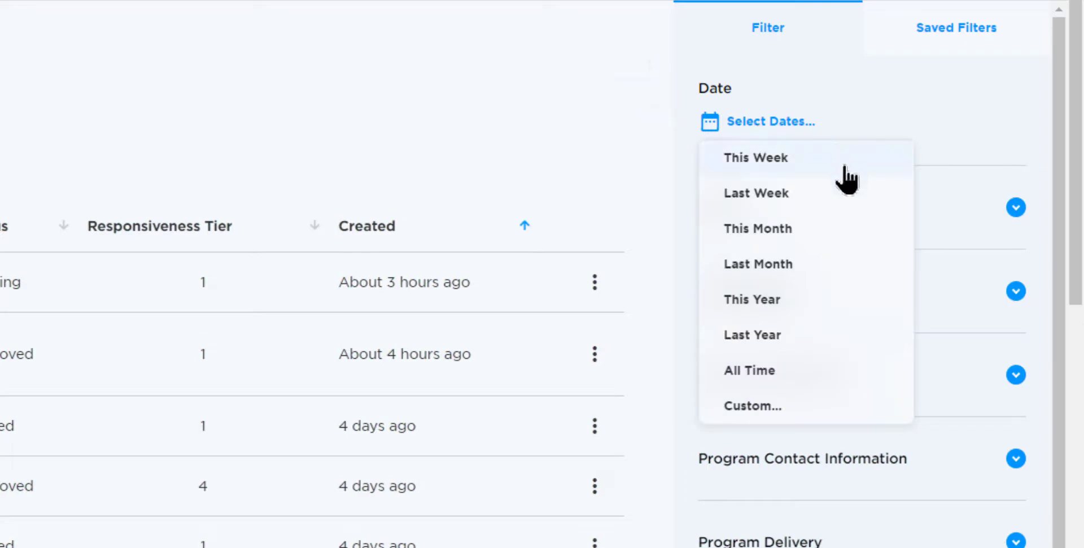
{"action": "left_click", "coordinate": [839, 191]}
{"action": "left_click", "coordinate": [791, 131]}
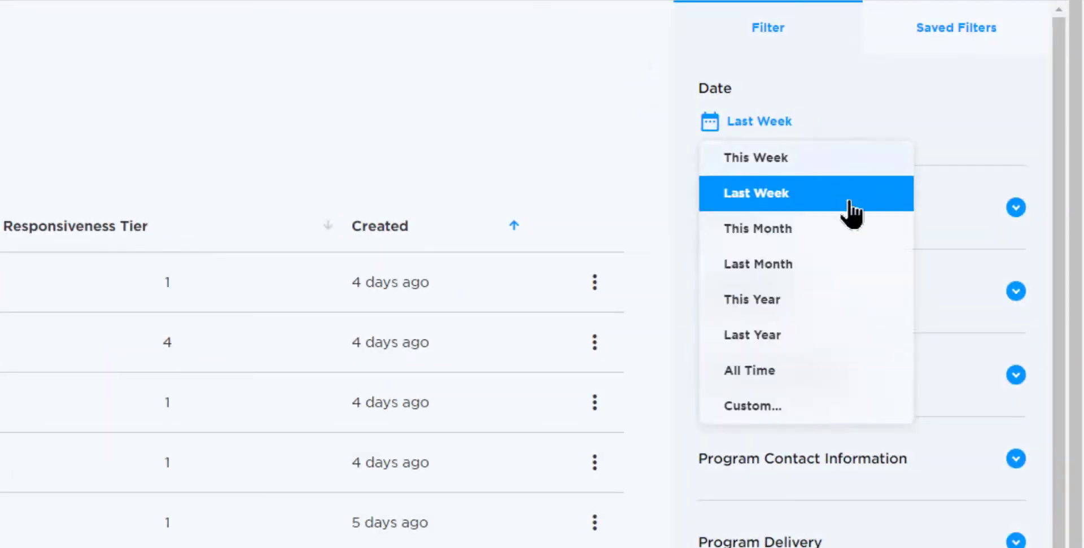
{"action": "left_click", "coordinate": [847, 264]}
{"action": "left_click", "coordinate": [806, 133]}
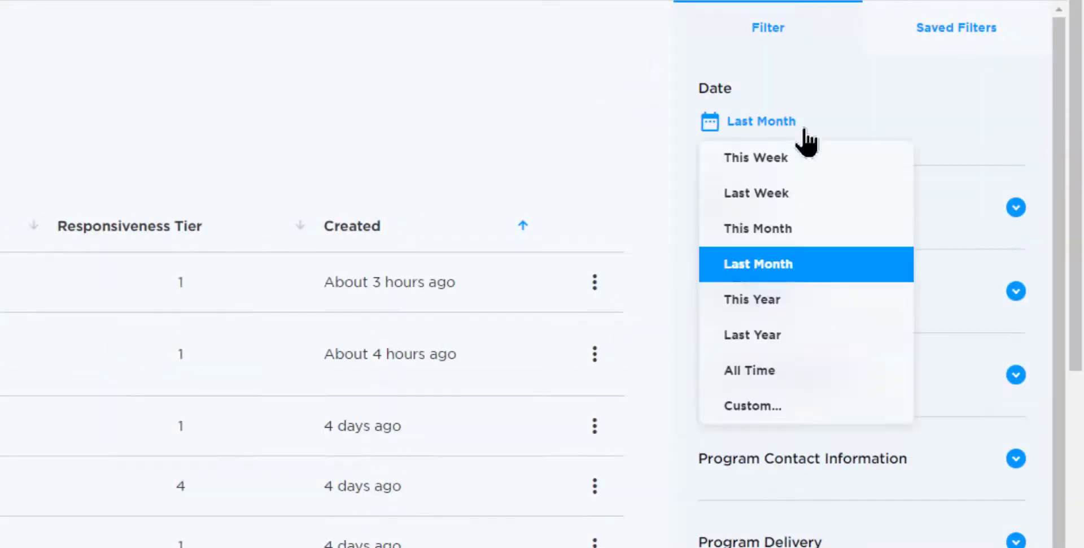
{"action": "left_click", "coordinate": [824, 368]}
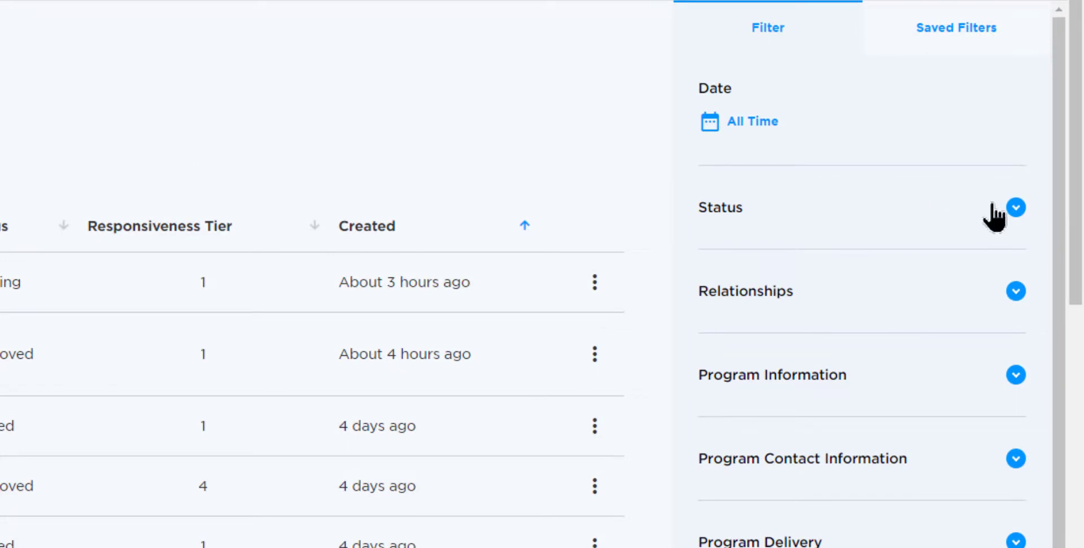
Filter the programs by the statuses Approved, Paused and Pending in turn, and reset the status filter to blank
{"action": "left_click", "coordinate": [1017, 209]}
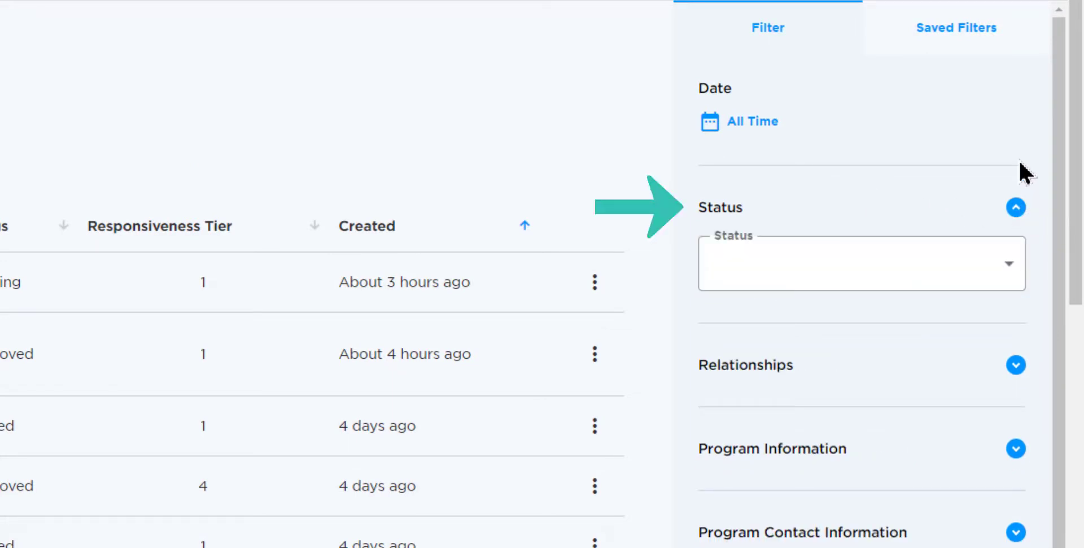
{"action": "left_click", "coordinate": [959, 270]}
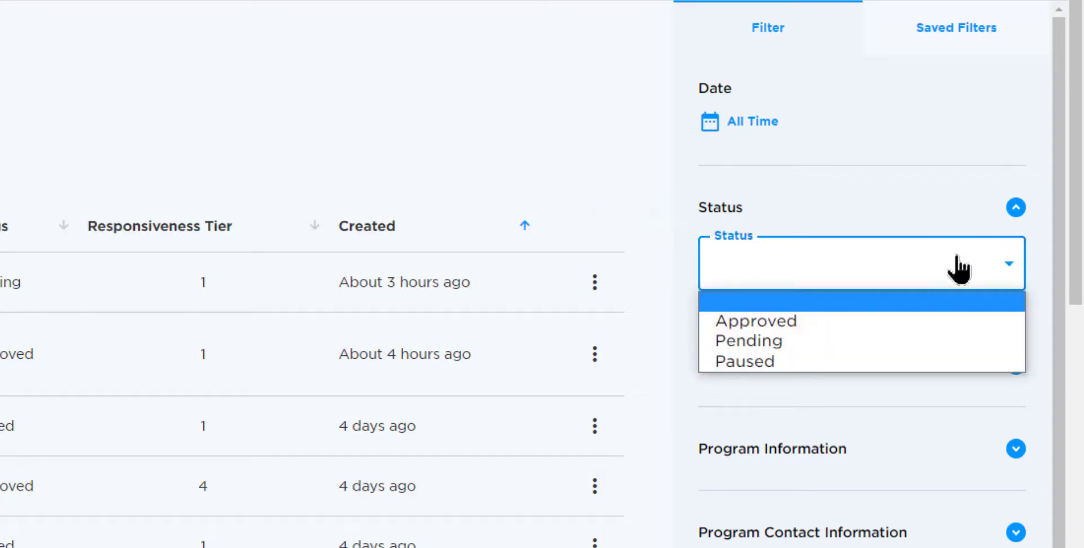
{"action": "left_click", "coordinate": [949, 319]}
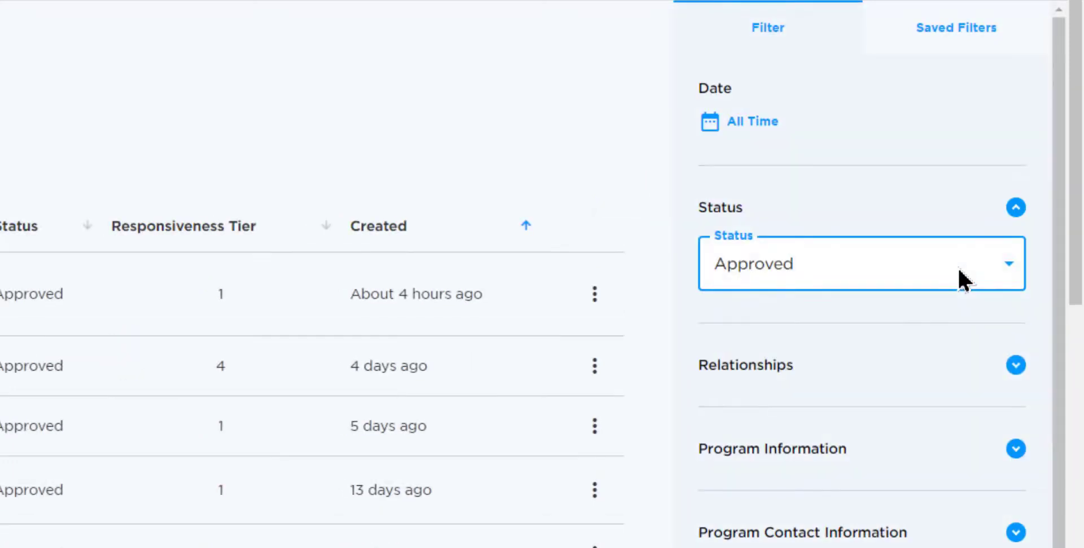
{"action": "left_click", "coordinate": [958, 267]}
{"action": "left_click", "coordinate": [939, 362]}
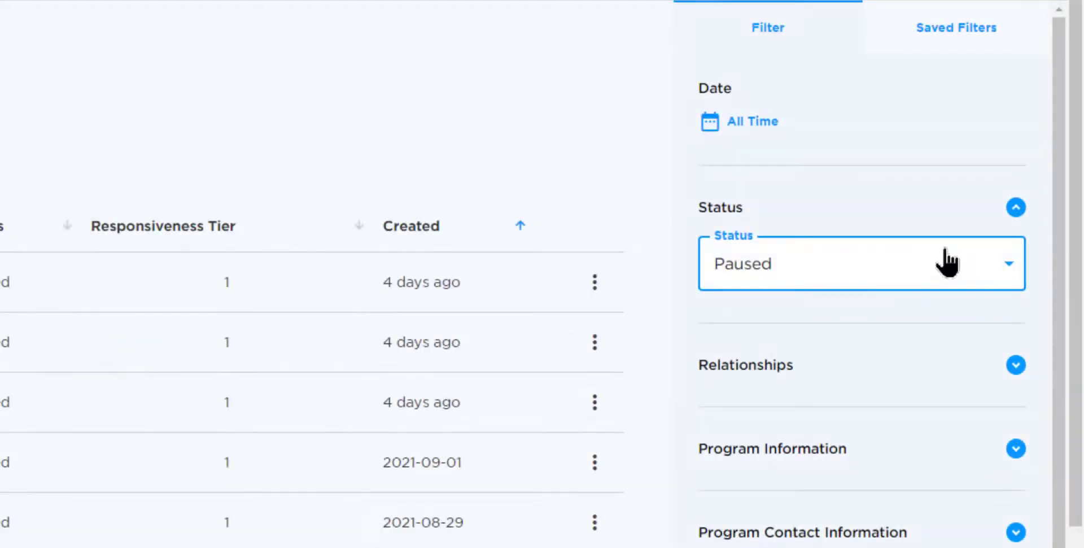
{"action": "left_click", "coordinate": [942, 262]}
{"action": "left_click", "coordinate": [931, 340]}
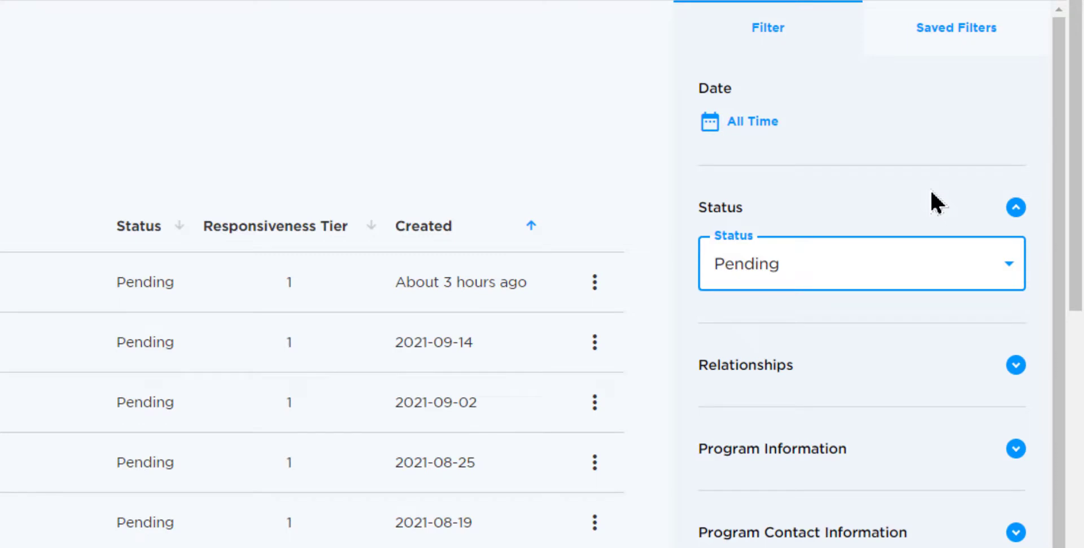
{"action": "left_click", "coordinate": [927, 264]}
{"action": "left_click", "coordinate": [929, 305]}
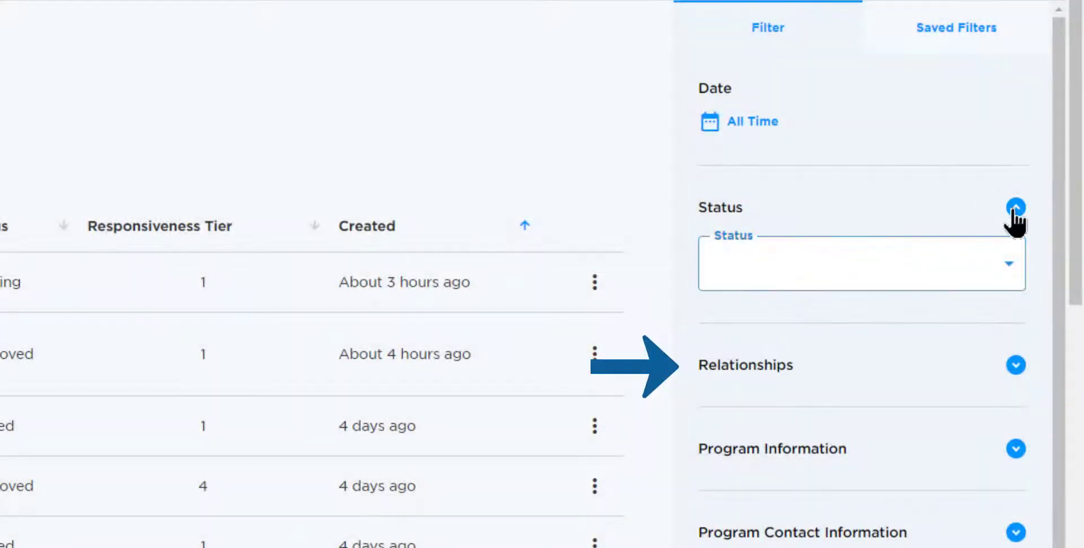
{"action": "left_click", "coordinate": [1016, 208]}
Filter the programs by the organization BBBS under the Relationships filters
{"action": "left_click", "coordinate": [1016, 288]}
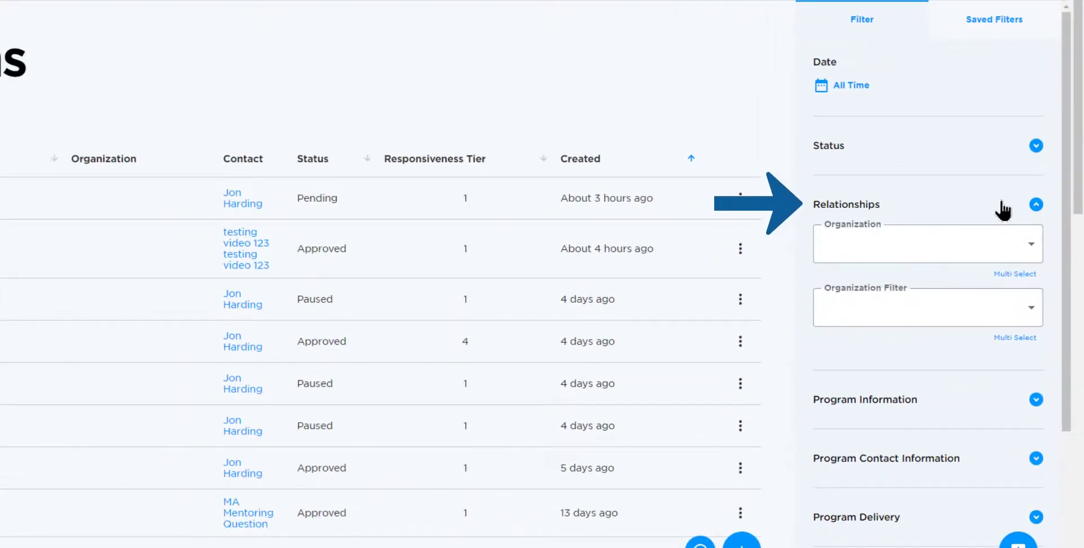
{"action": "left_click", "coordinate": [961, 240]}
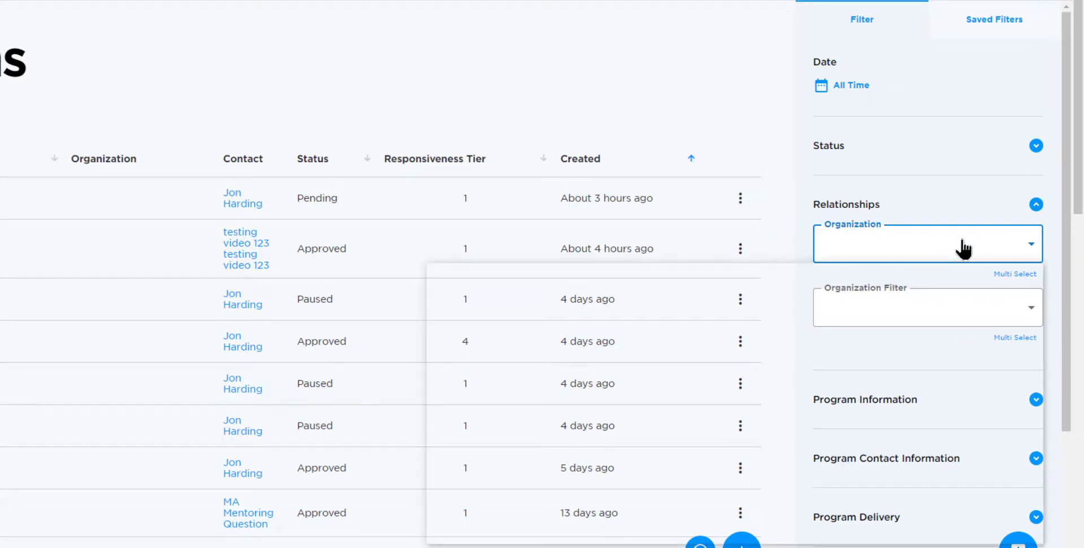
{"action": "scroll", "coordinate": [838, 329], "scroll_direction": "down", "scroll_amount": 6}
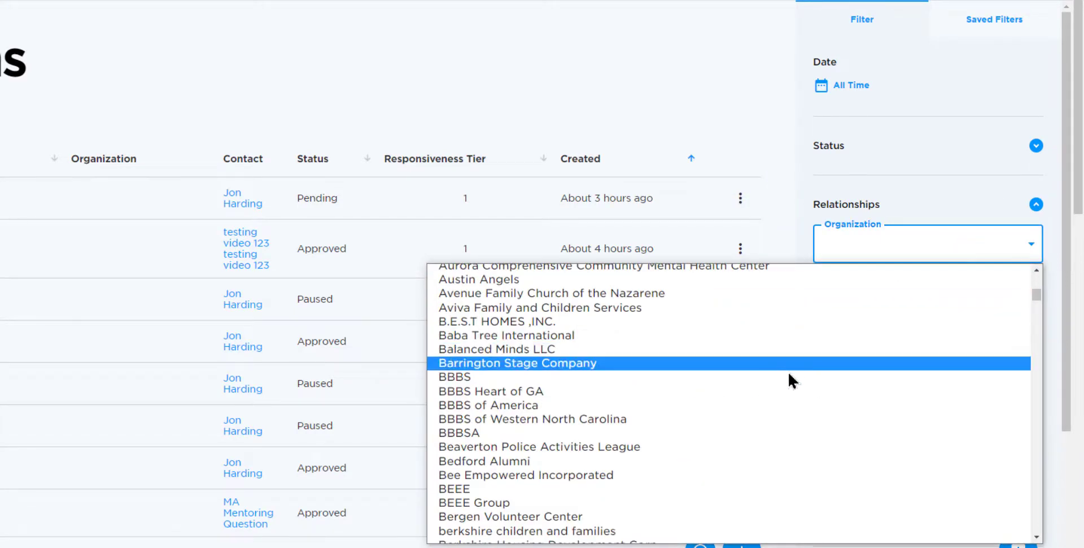
{"action": "key", "text": "Escape"}
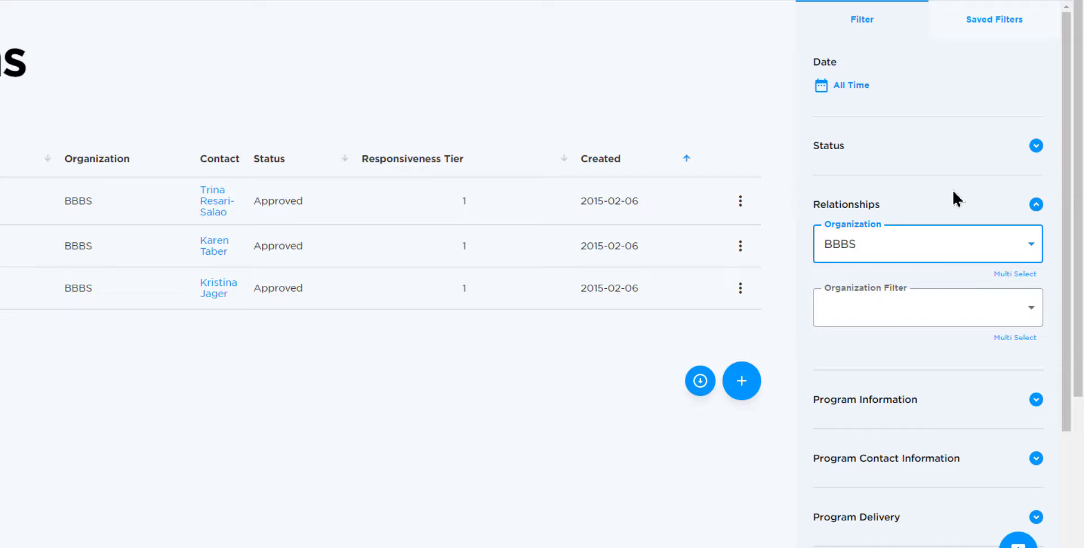
Add Addison Northeast Supervisory Union, Aid to Adoption of Special Kids, America's Promise and Assisi House, Inc to the organization filter, and return it to single selection
{"action": "left_click", "coordinate": [1002, 275]}
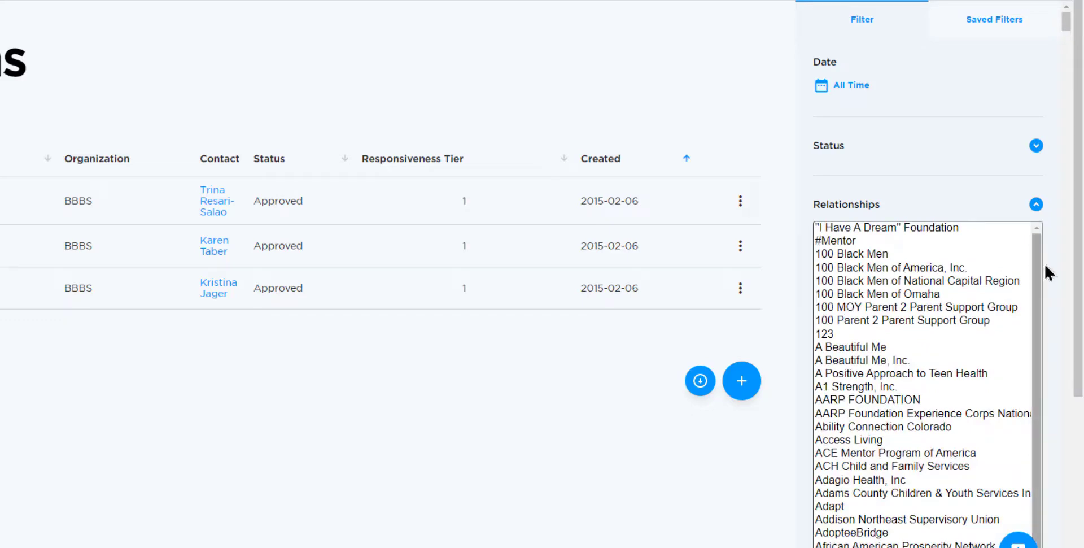
{"action": "scroll", "coordinate": [1051, 271], "scroll_direction": "down", "scroll_amount": 5}
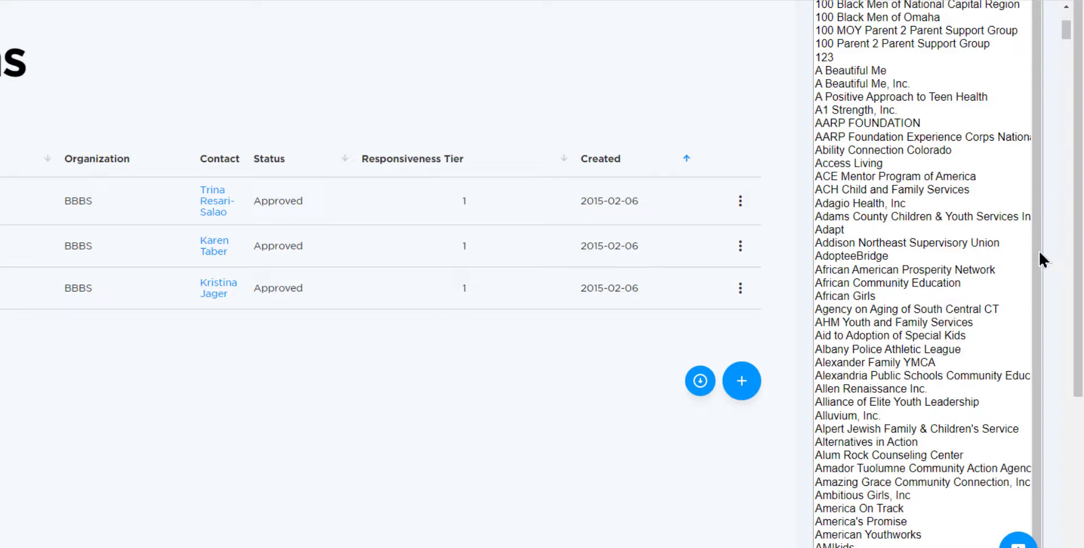
{"action": "left_click", "coordinate": [954, 243], "text": "ctrl"}
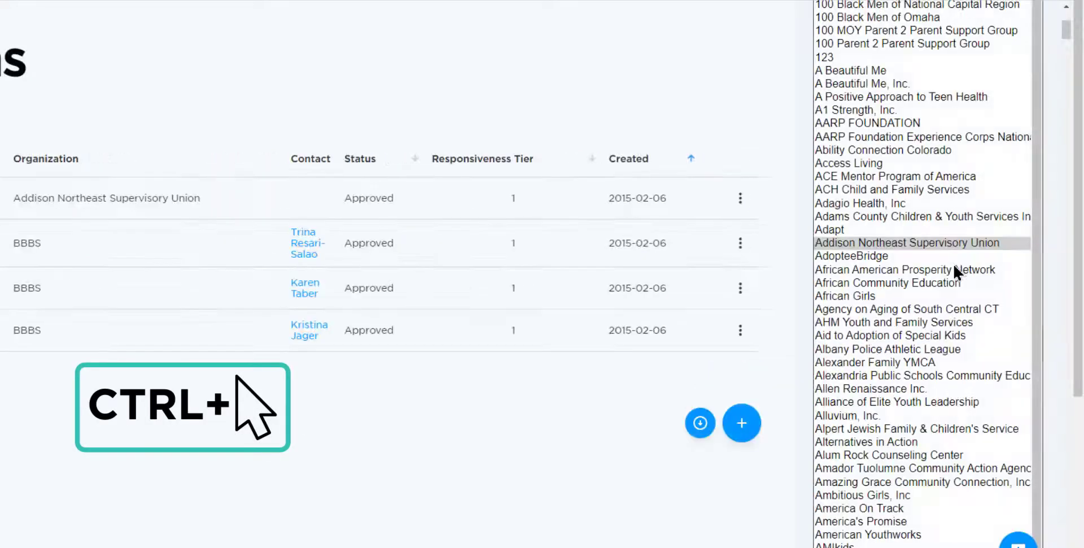
{"action": "left_click", "coordinate": [883, 338], "text": "ctrl"}
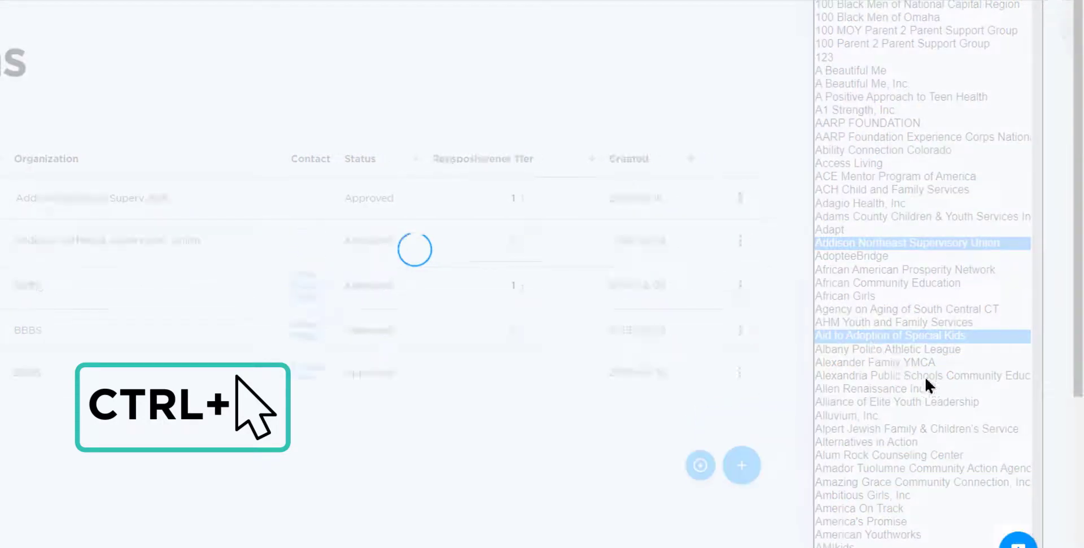
{"action": "left_click", "coordinate": [881, 521], "text": "ctrl"}
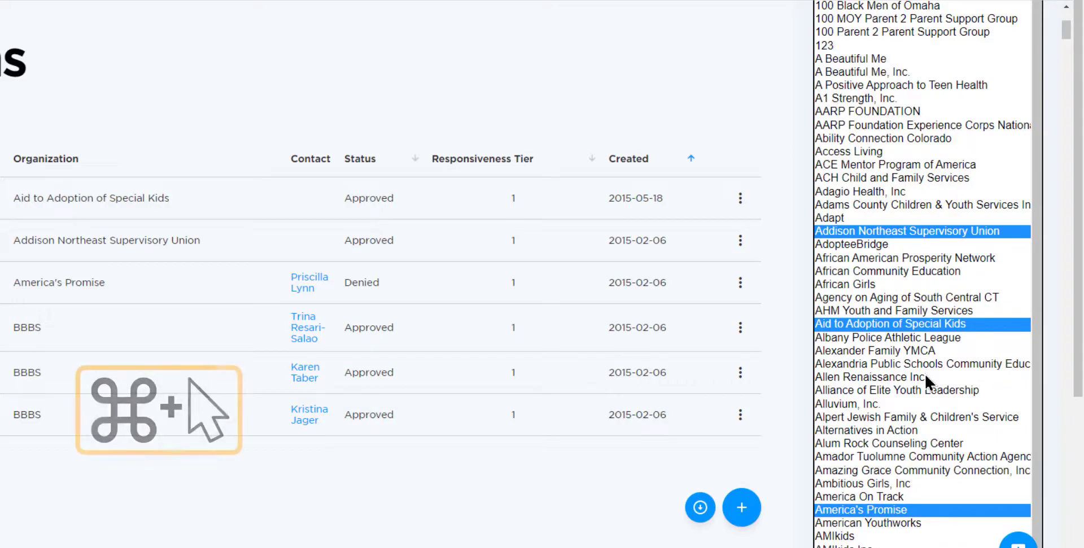
{"action": "scroll", "coordinate": [923, 371], "scroll_direction": "down", "scroll_amount": 10}
{"action": "left_click", "coordinate": [925, 374], "text": "ctrl"}
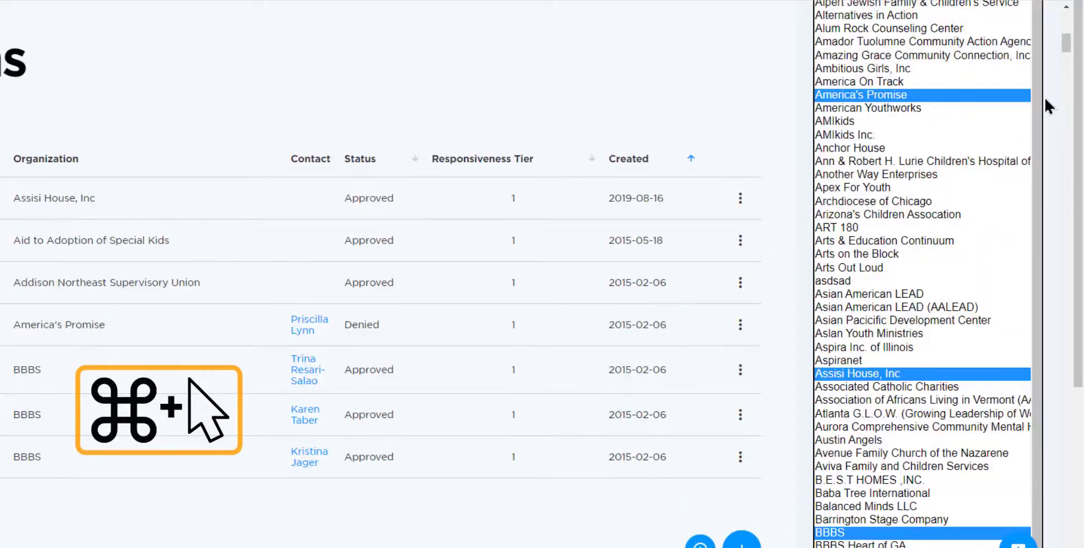
{"action": "left_click_drag", "start_coordinate": [1071, 41], "coordinate": [1067, 547]}
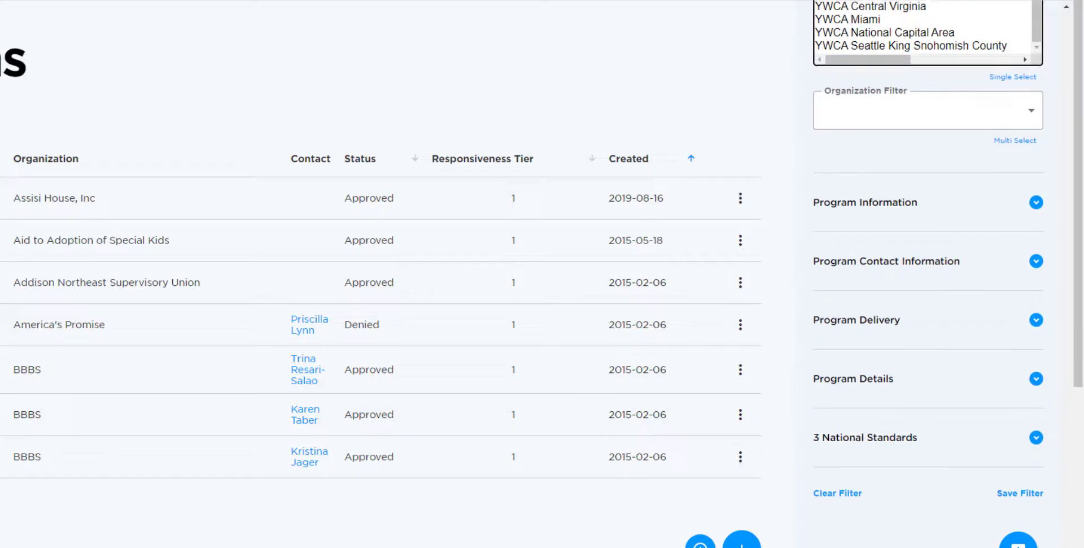
{"action": "left_click", "coordinate": [1005, 79]}
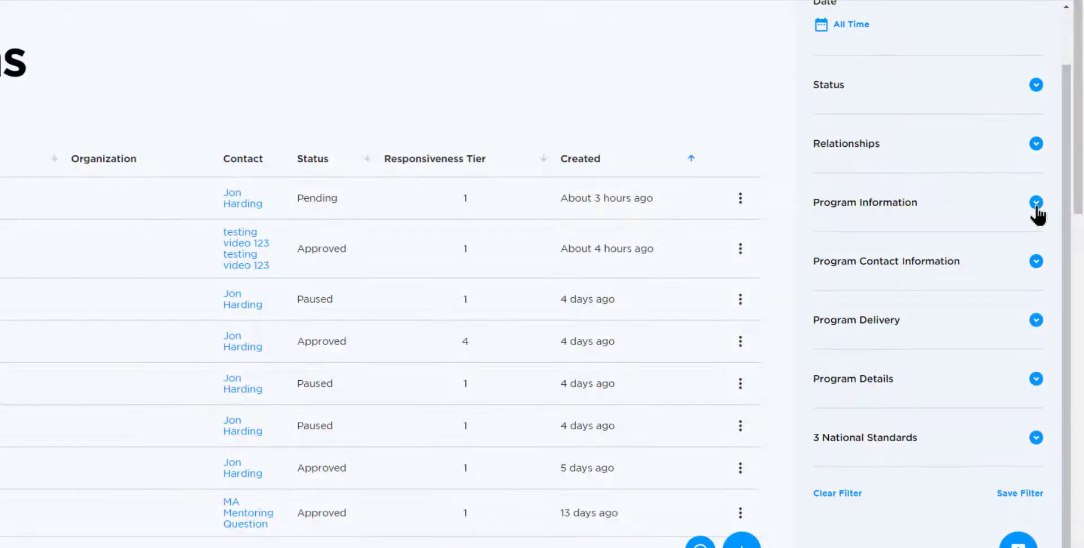
Filter the programs by the word "stem" in the program description under Program Information
{"action": "left_click", "coordinate": [1036, 204]}
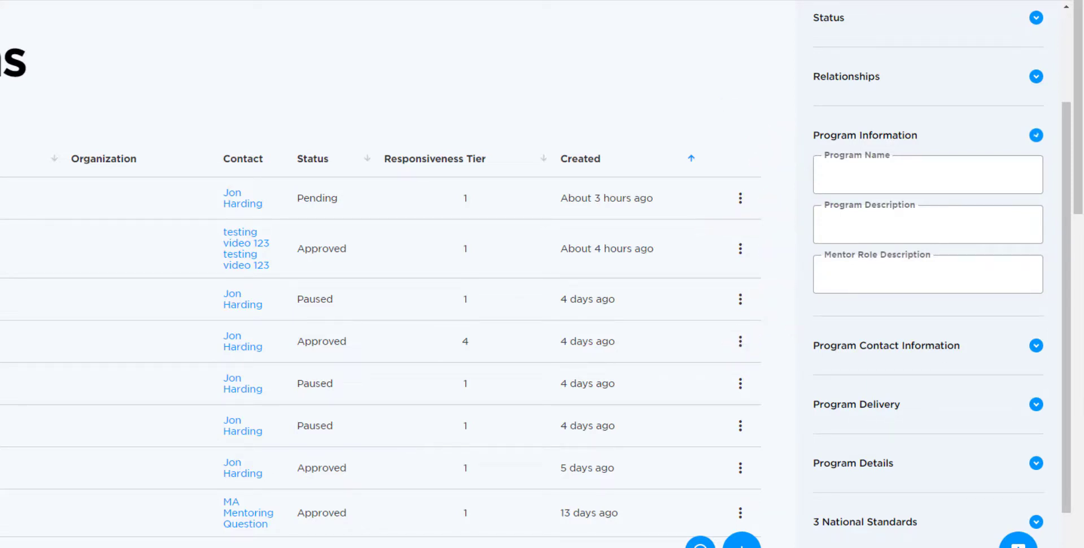
{"action": "left_click", "coordinate": [985, 230]}
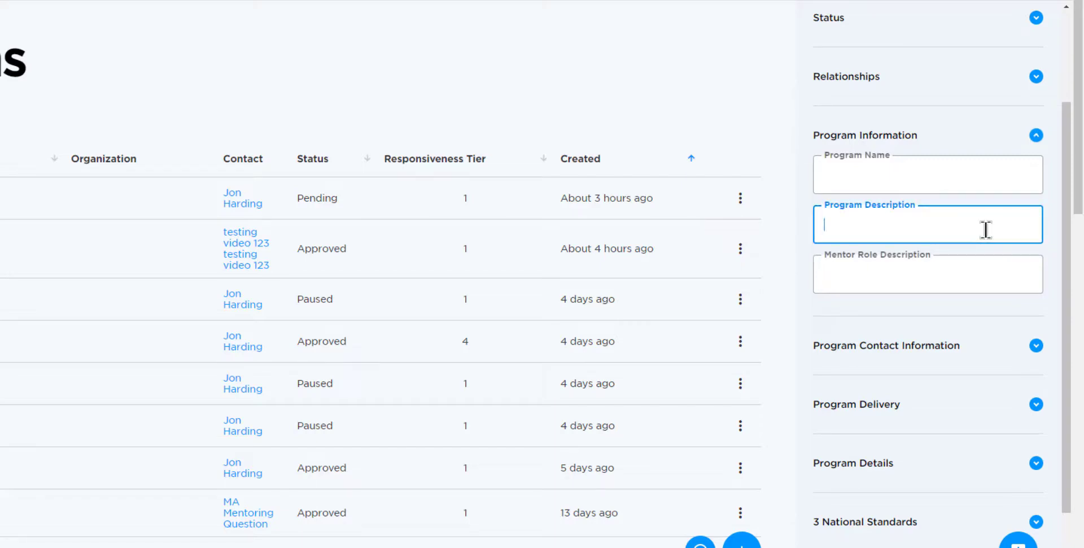
{"action": "type", "text": "stem"}
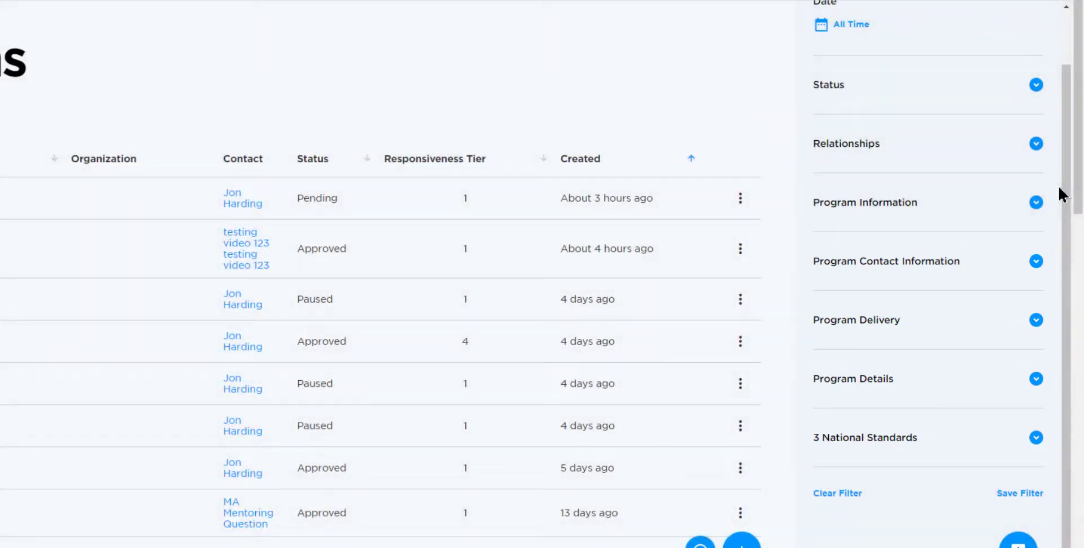
Clear the program filters and save a filter with the title STEM Programs 2021
{"action": "scroll", "coordinate": [864, 458], "scroll_direction": "down", "scroll_amount": 3}
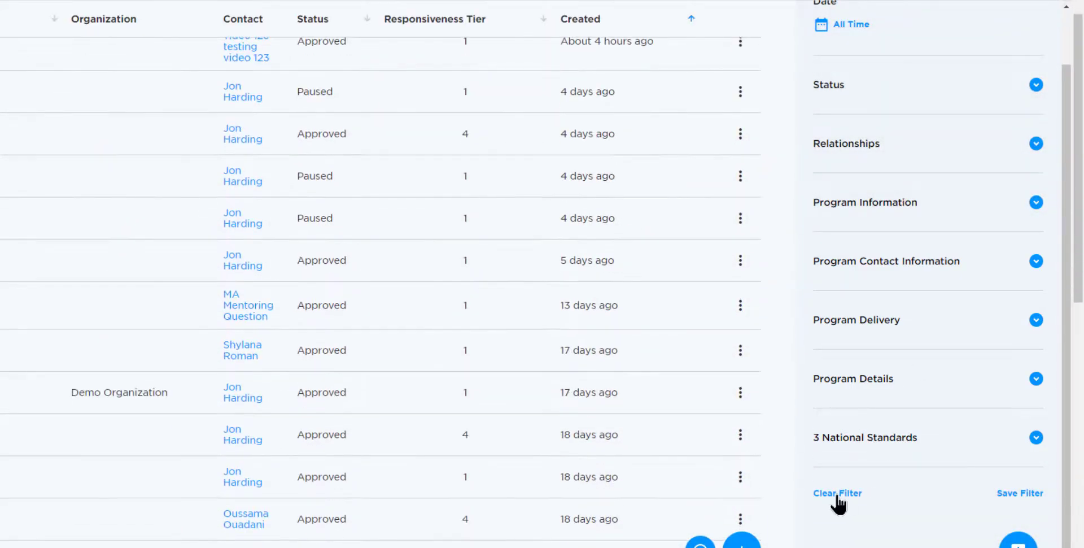
{"action": "left_click", "coordinate": [836, 493]}
{"action": "left_click", "coordinate": [1008, 495]}
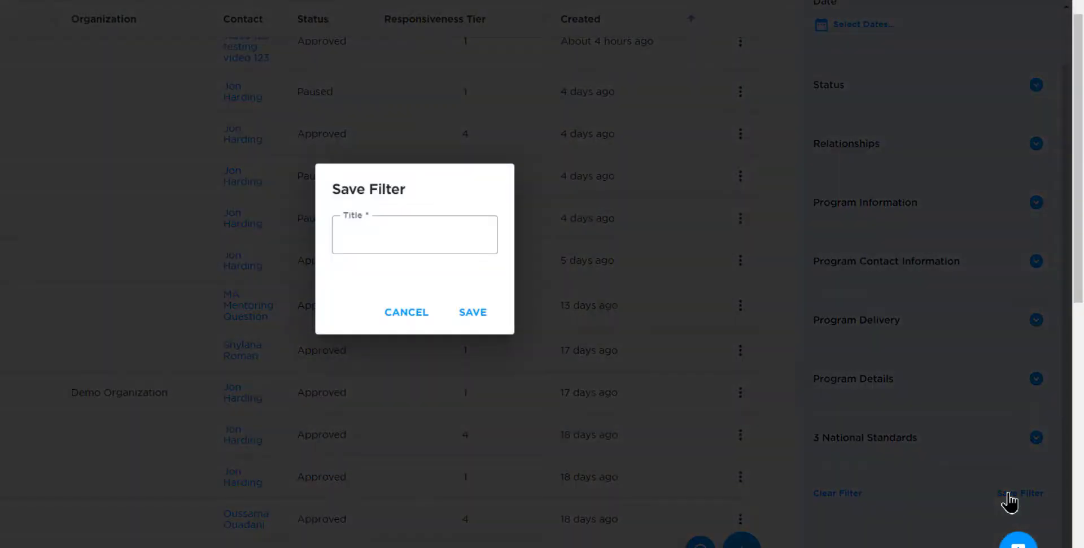
{"action": "left_click", "coordinate": [408, 224]}
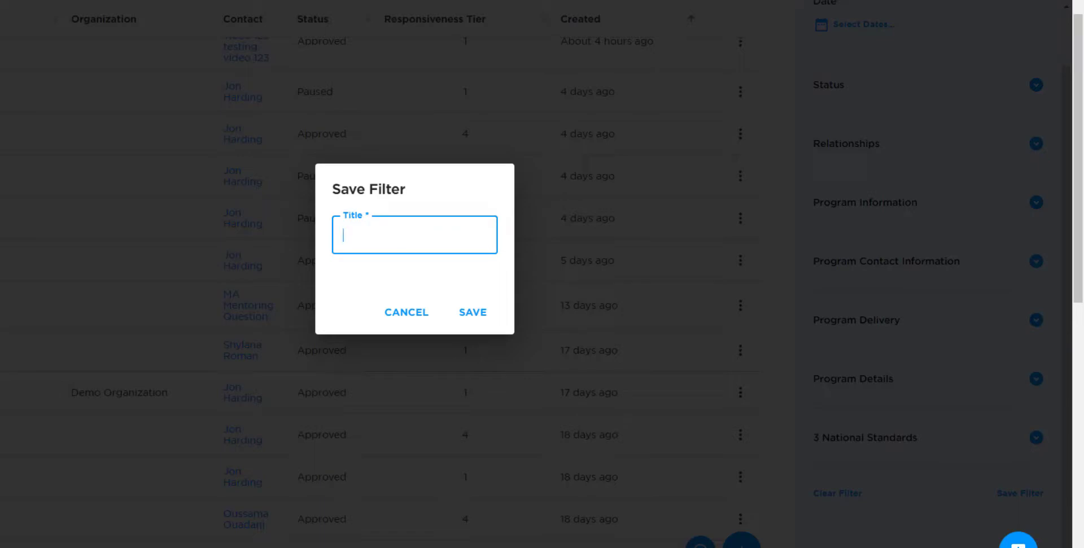
{"action": "type", "text": "STEM Programs2021"}
{"action": "left_click", "coordinate": [469, 314]}
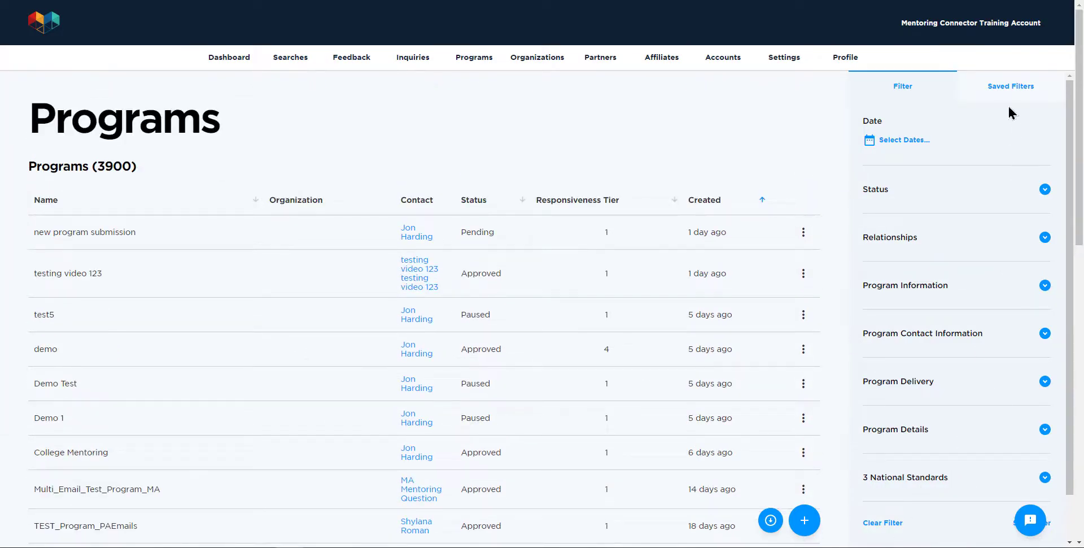
Apply the saved filter STEM Programs 2021 to the Programs list and download the filtered list
{"action": "left_click", "coordinate": [1007, 101]}
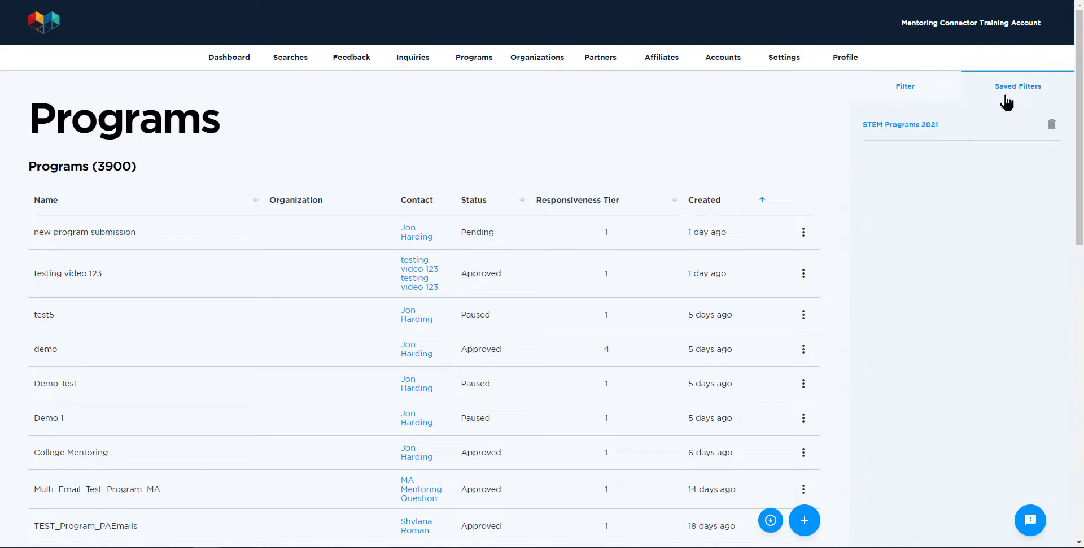
{"action": "left_click", "coordinate": [929, 128]}
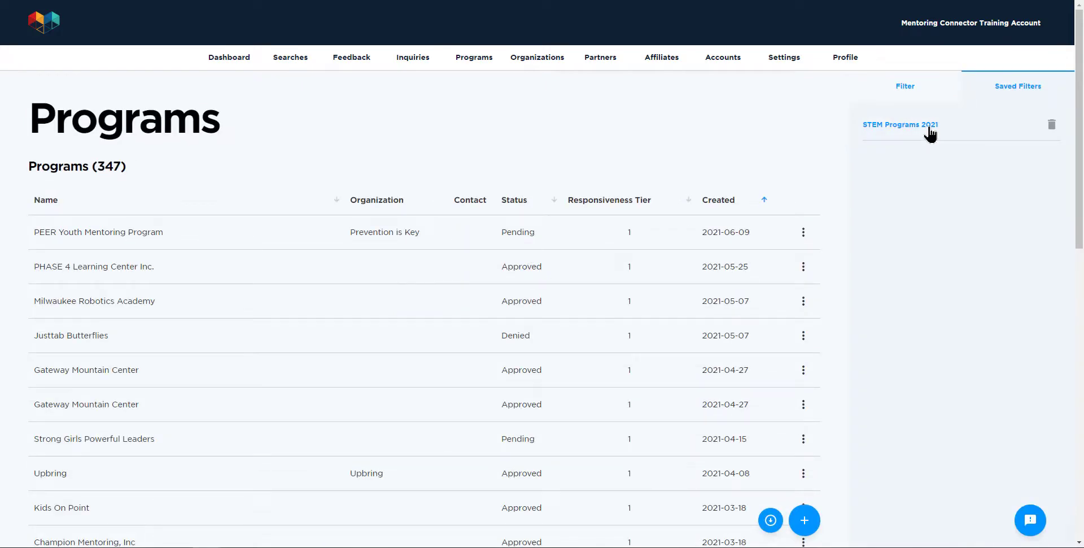
{"action": "left_click", "coordinate": [771, 520]}
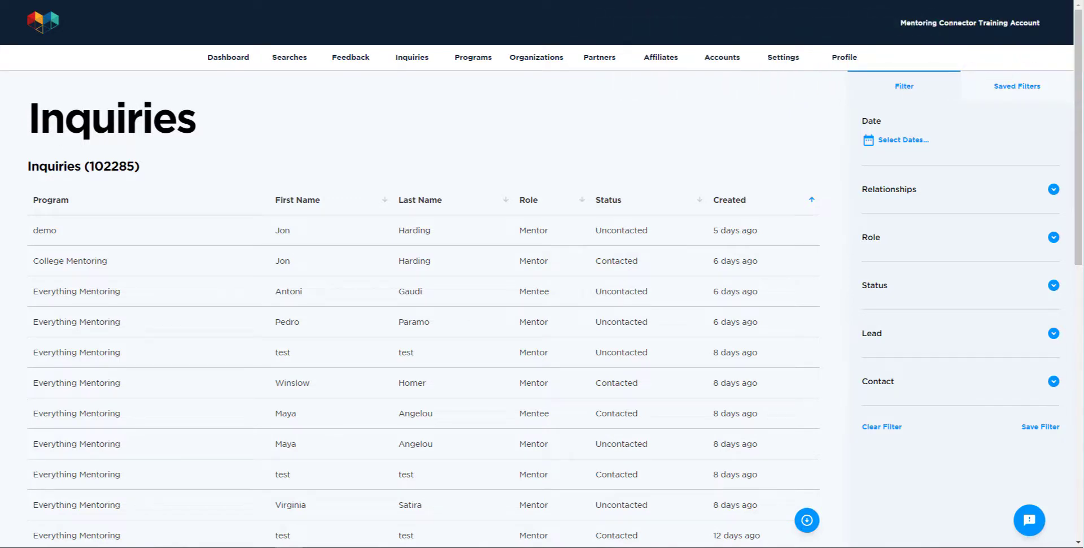
Review the program choices available in the Relationships filter for inquiries
{"action": "left_click", "coordinate": [1053, 189]}
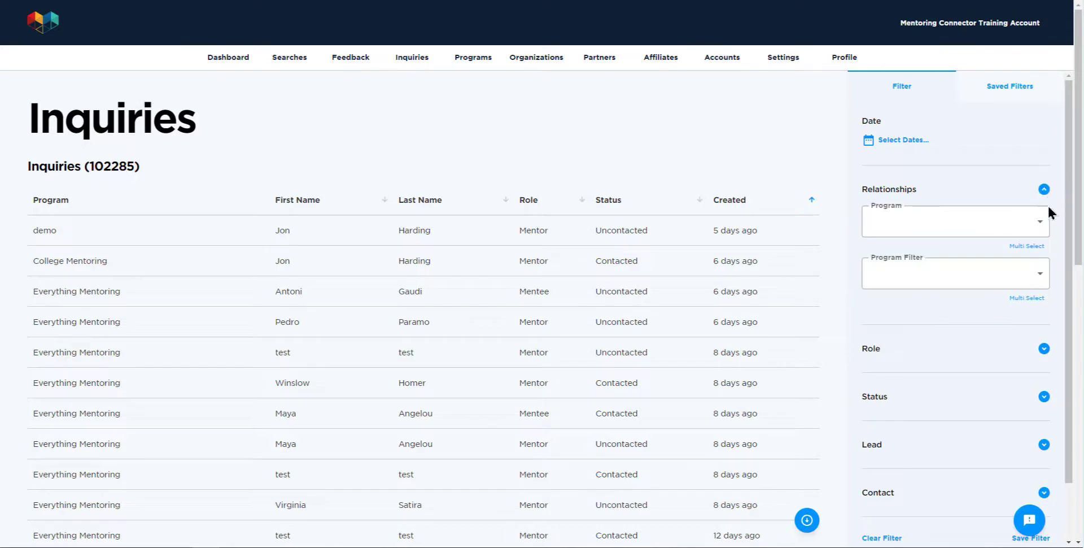
{"action": "left_click", "coordinate": [1041, 223]}
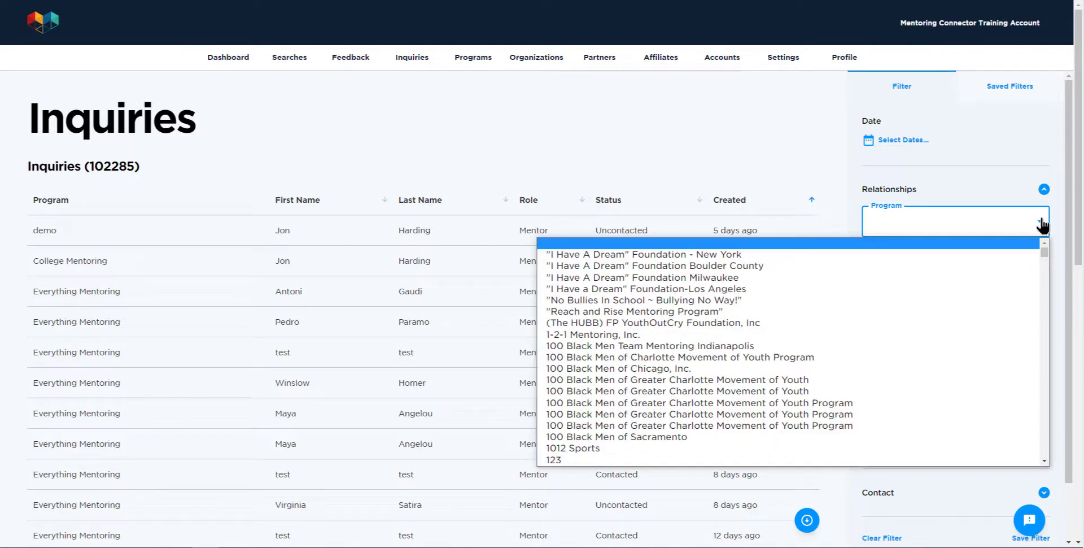
{"action": "left_click", "coordinate": [1043, 225]}
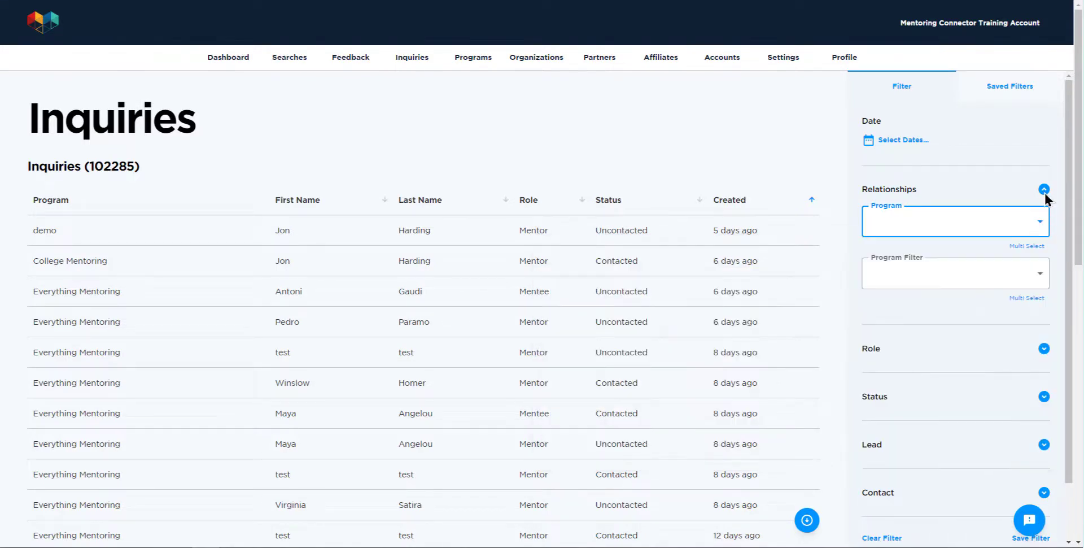
{"action": "left_click", "coordinate": [1044, 190]}
Filter the inquiries by the Mentee role
{"action": "left_click", "coordinate": [1054, 238]}
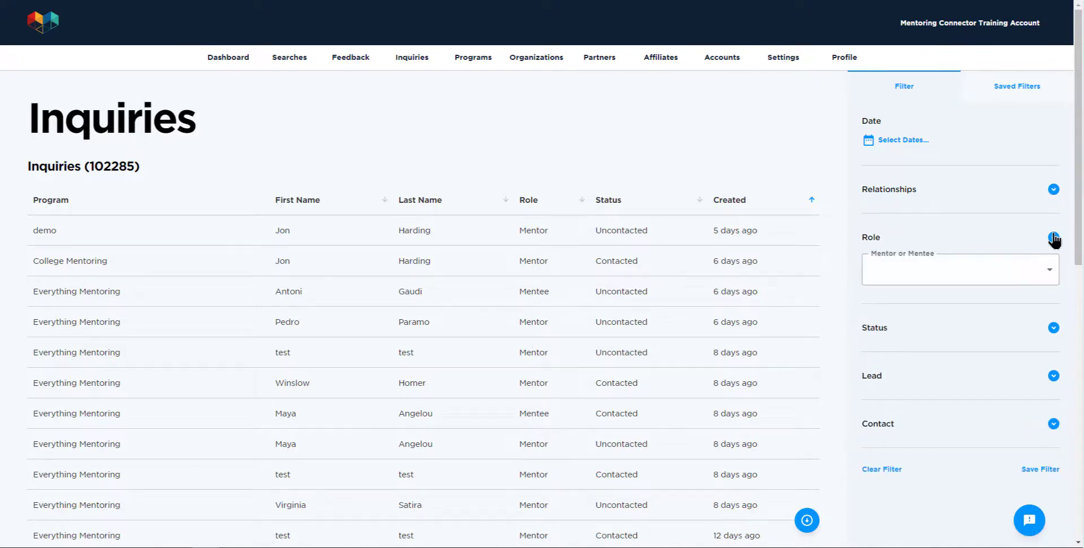
{"action": "left_click", "coordinate": [1047, 274]}
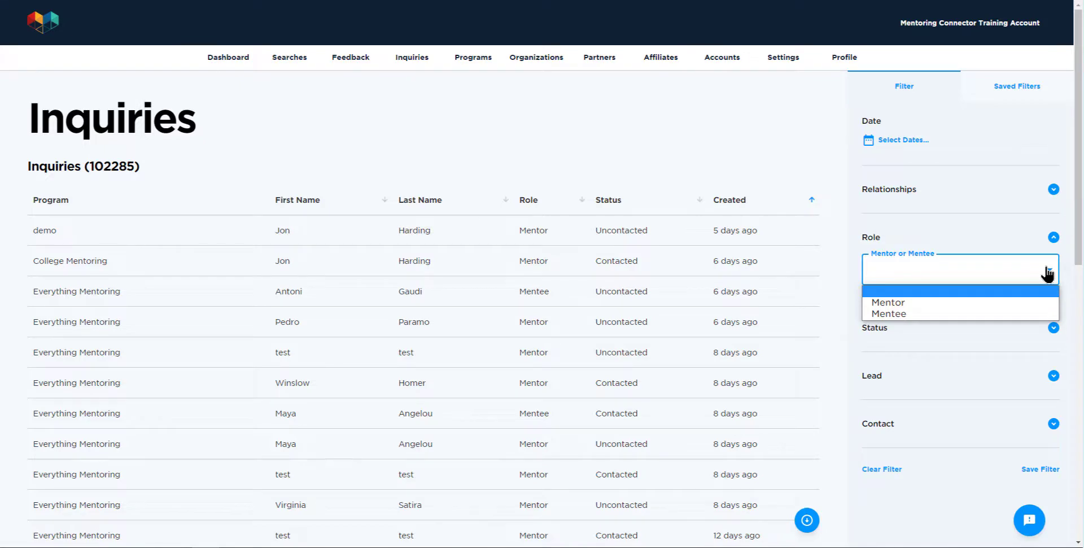
{"action": "left_click", "coordinate": [1020, 313]}
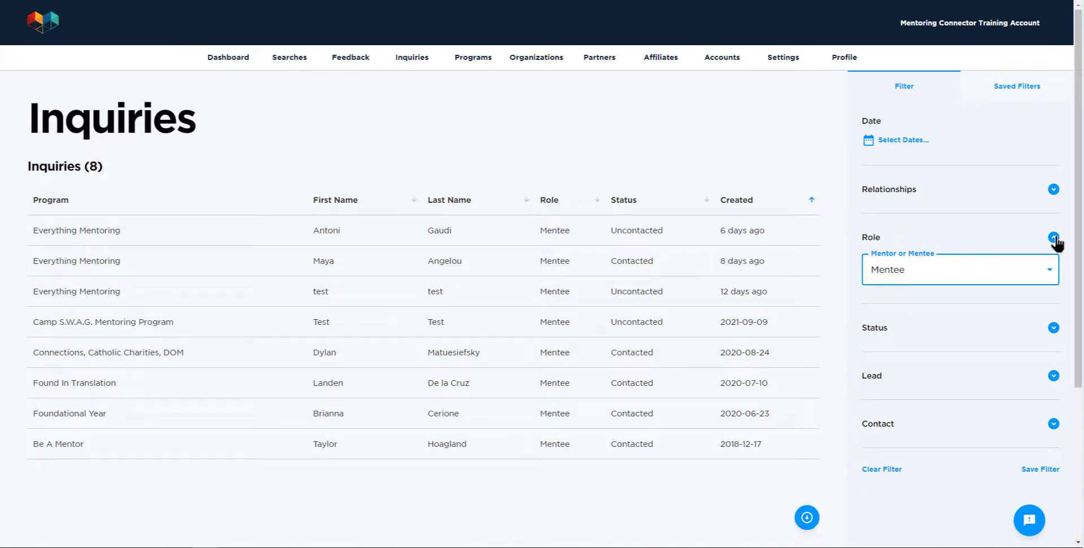
{"action": "left_click", "coordinate": [1055, 240]}
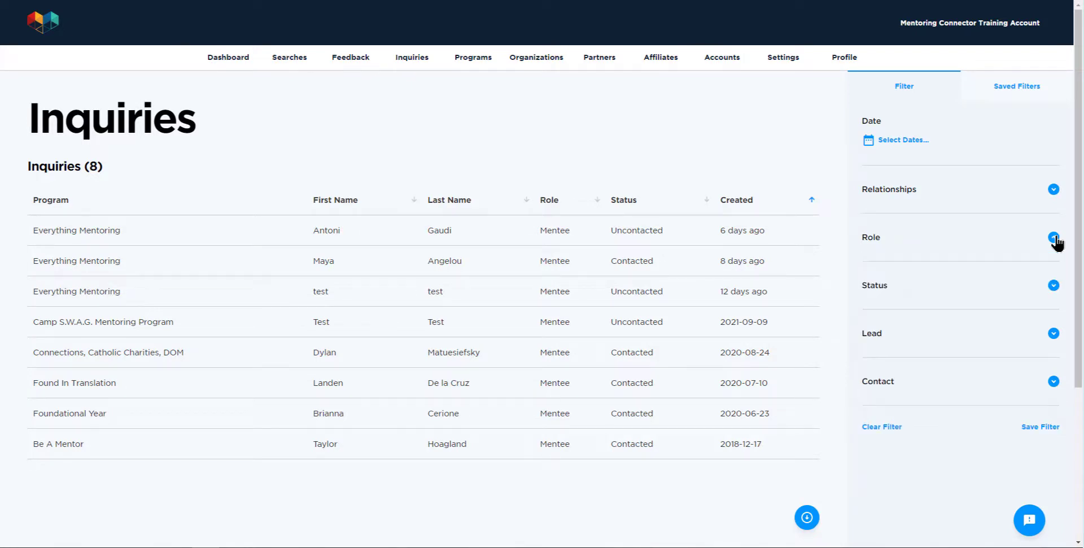
Examine the remaining inquiry filter options for contacted status, how inquirers heard about the program, and contact details
{"action": "left_click", "coordinate": [1051, 293]}
{"action": "left_click", "coordinate": [1049, 318]}
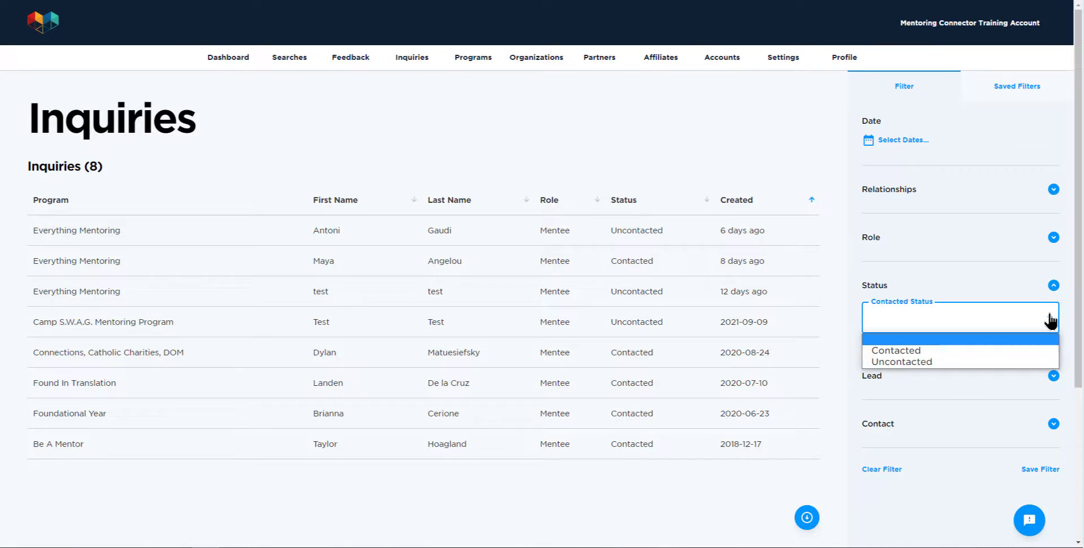
{"action": "left_click", "coordinate": [1049, 319]}
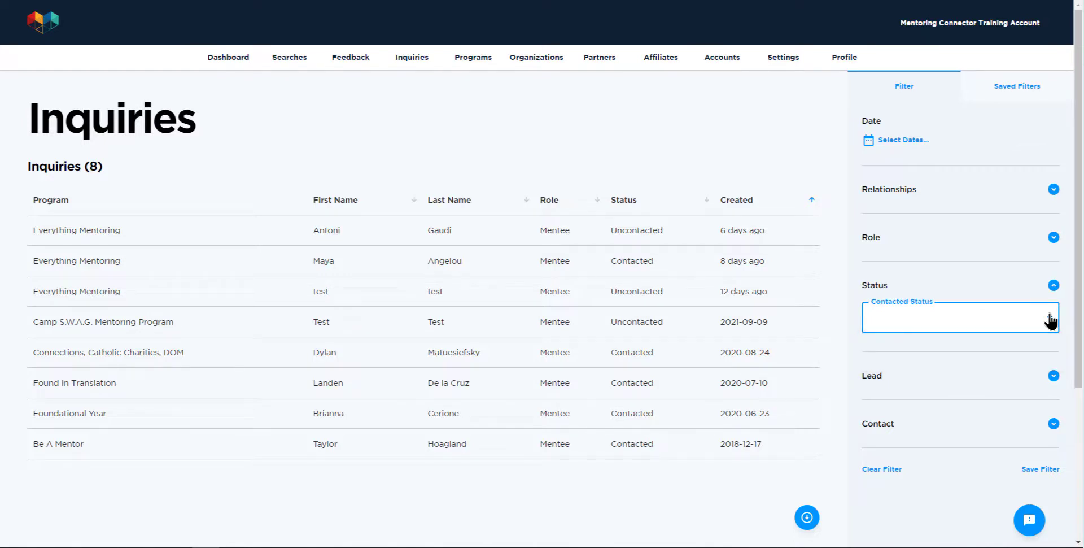
{"action": "left_click", "coordinate": [1054, 285]}
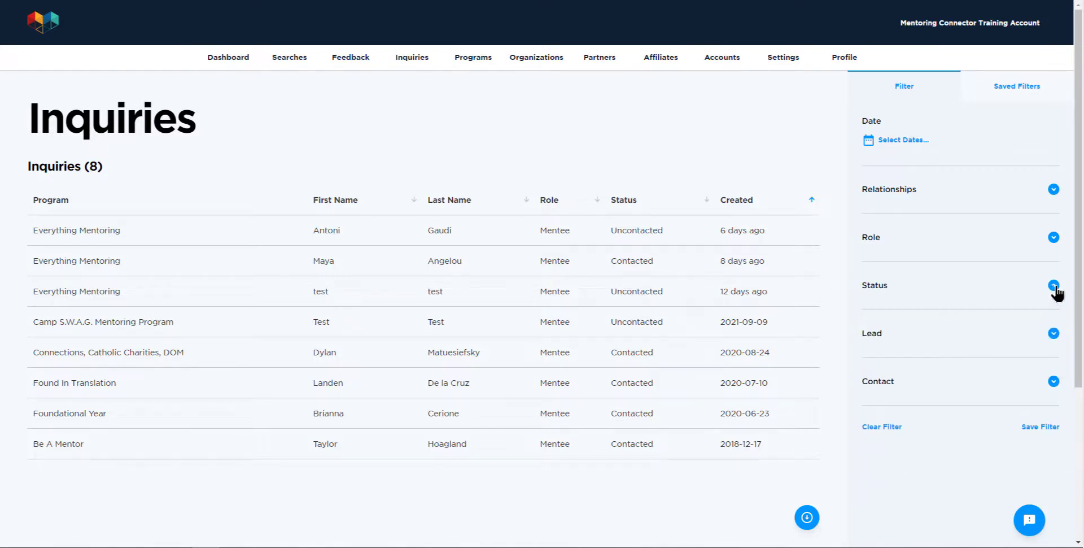
{"action": "left_click", "coordinate": [1053, 334]}
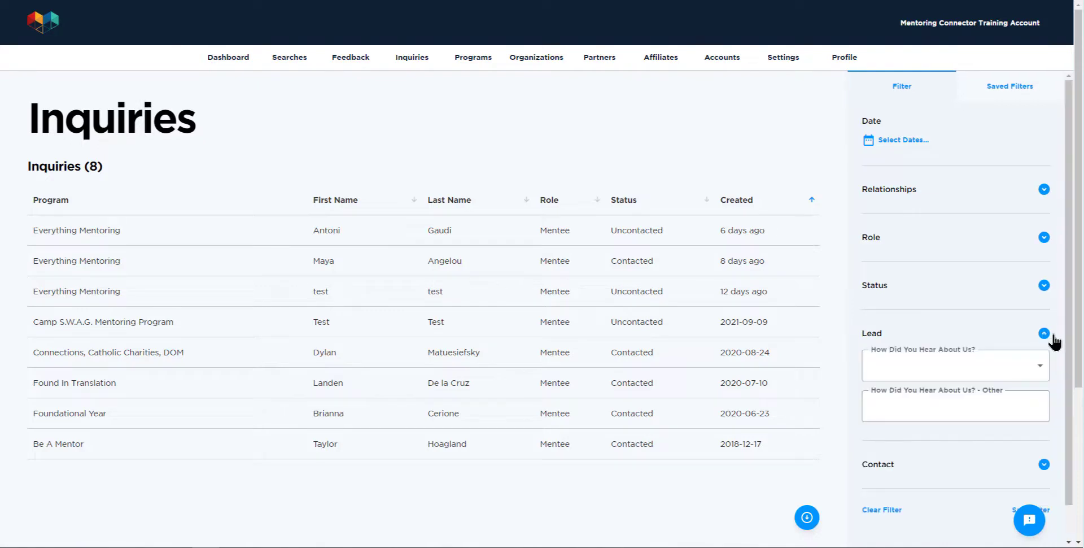
{"action": "left_click", "coordinate": [1037, 364]}
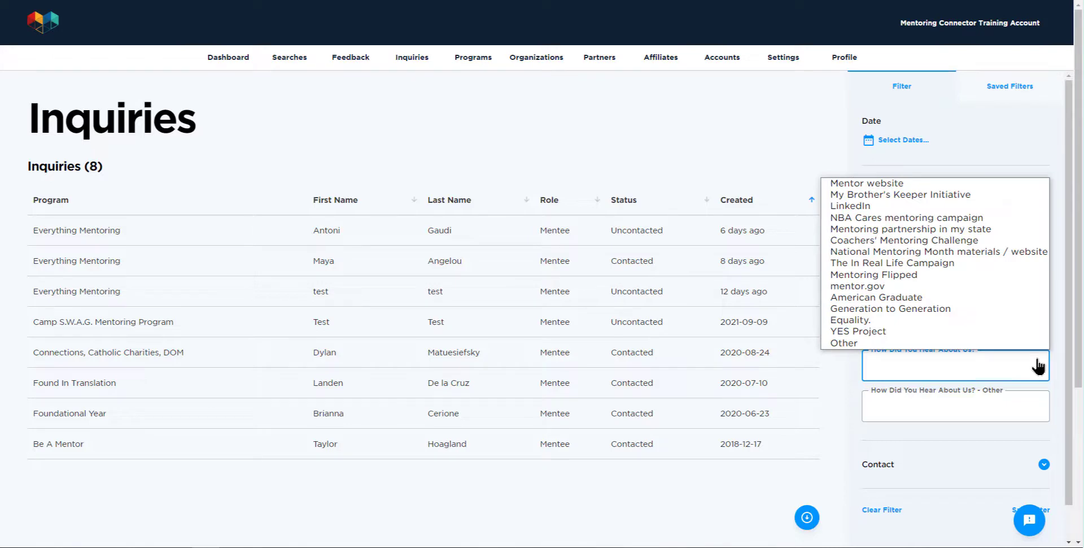
{"action": "left_click", "coordinate": [1038, 366]}
{"action": "left_click", "coordinate": [1050, 335]}
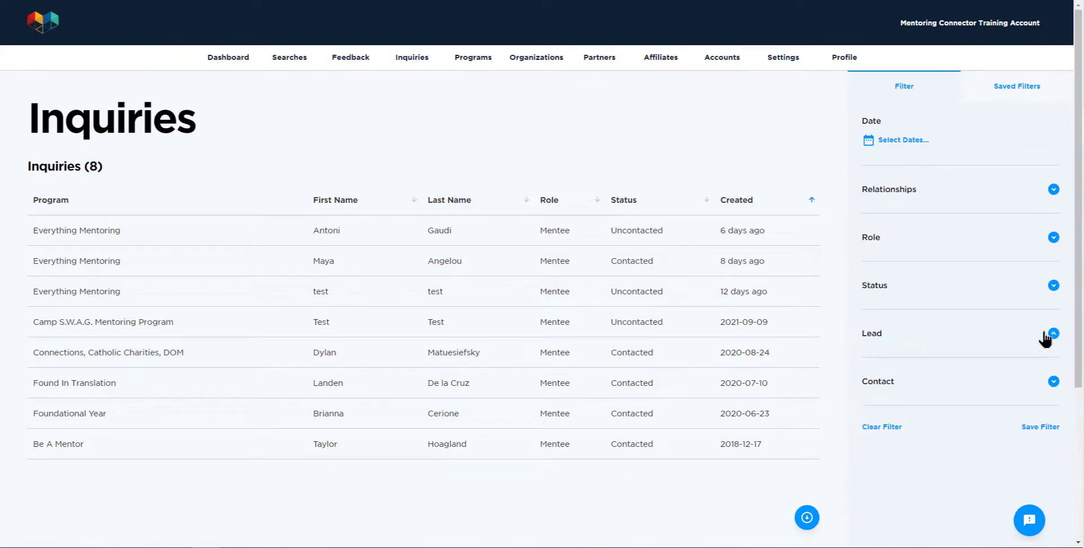
{"action": "left_click", "coordinate": [1052, 381]}
{"action": "scroll", "coordinate": [1052, 379], "scroll_direction": "down", "scroll_amount": 3}
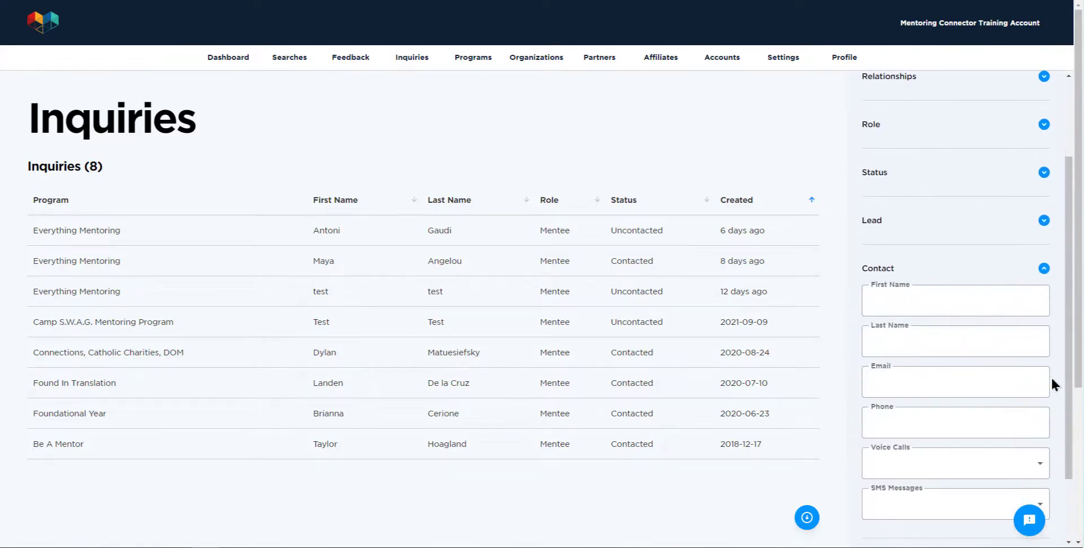
{"action": "scroll", "coordinate": [1052, 381], "scroll_direction": "down", "scroll_amount": 1}
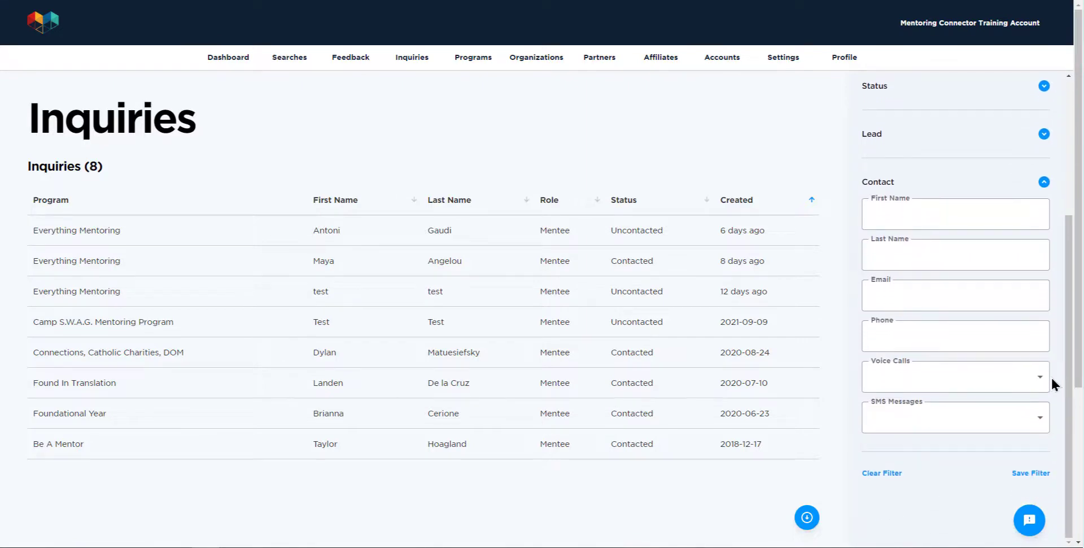